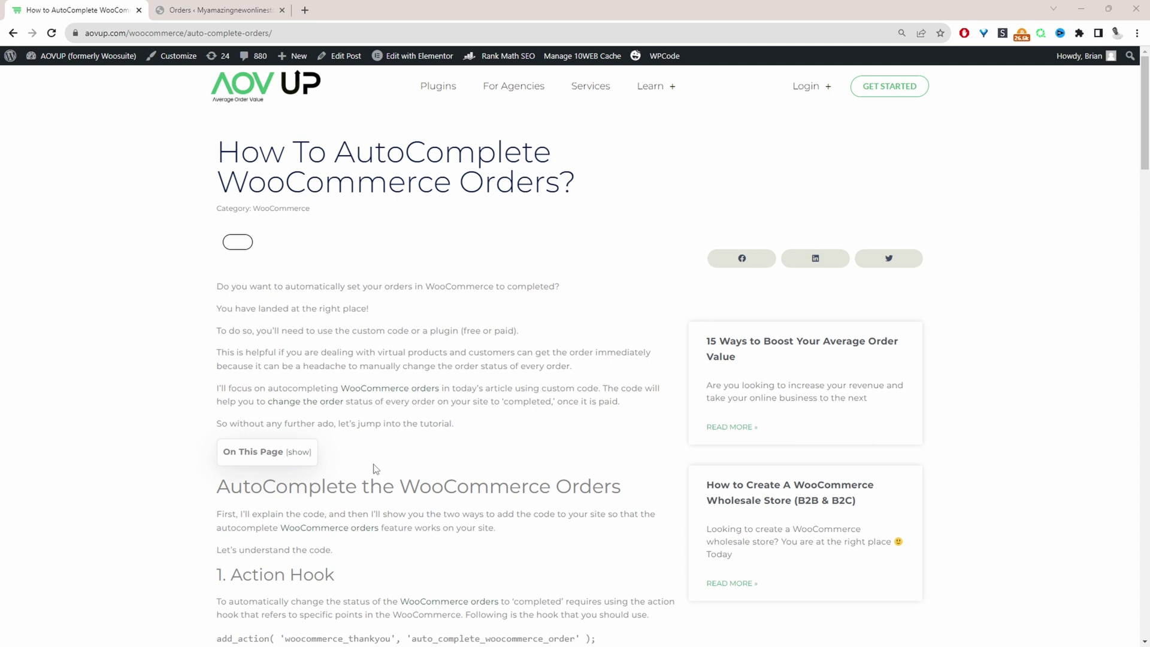
Step: Select the woocommerce_thankyou add_action hook line in the AOVUP auto-complete article and copy it
scroll(376, 468, down, 7)
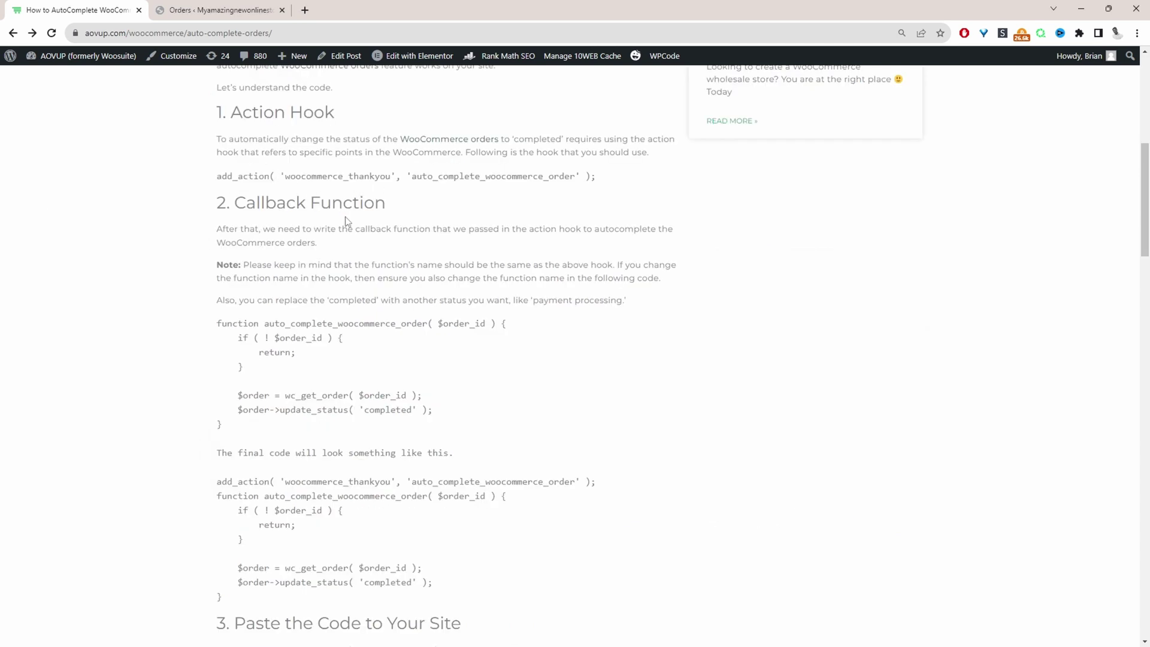
scroll(504, 313, down, 1)
scroll(501, 329, down, 1)
scroll(500, 332, down, 2)
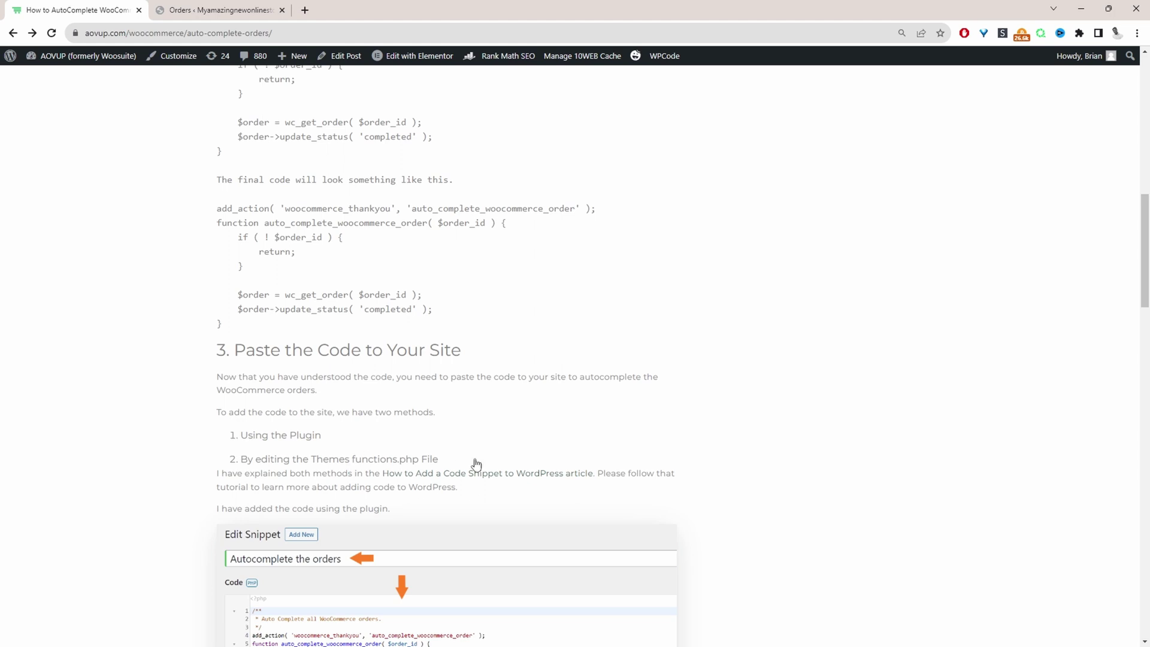
scroll(574, 545, up, 6)
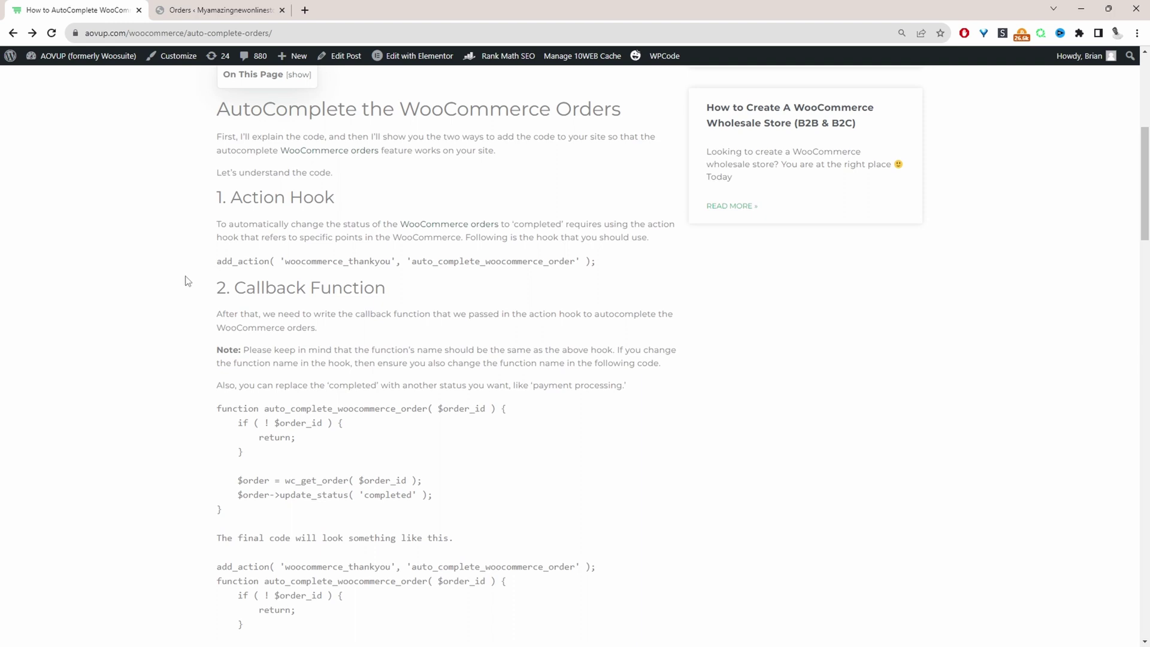
drag(216, 261, 596, 262)
key(ctrl+c)
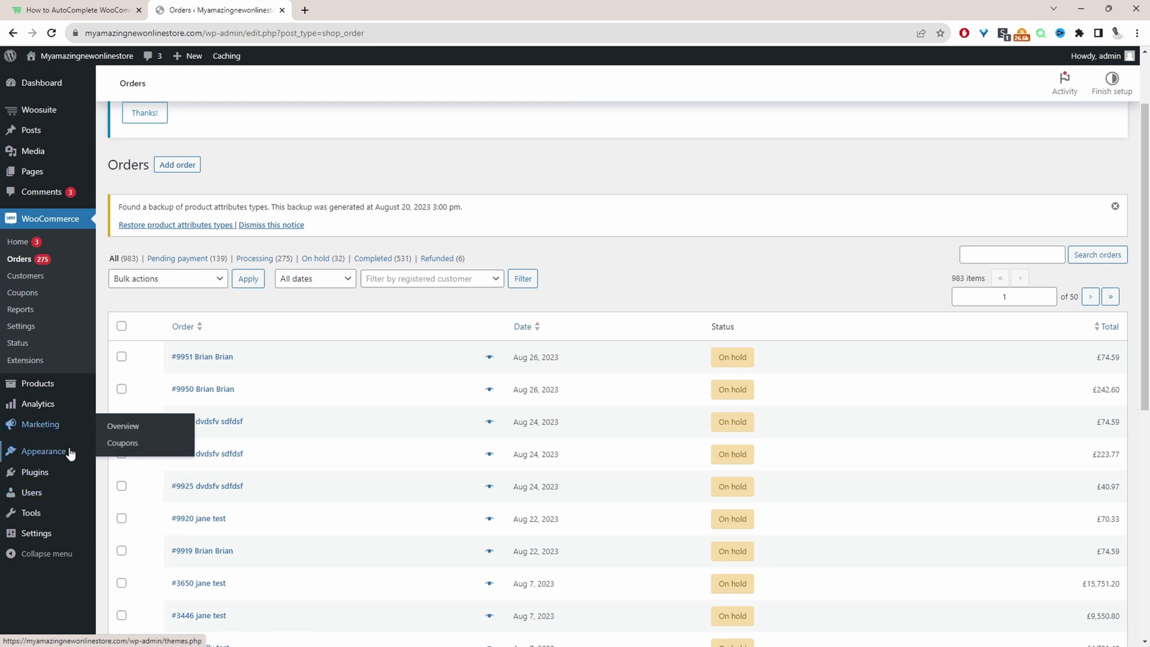
mouse_move(44, 451)
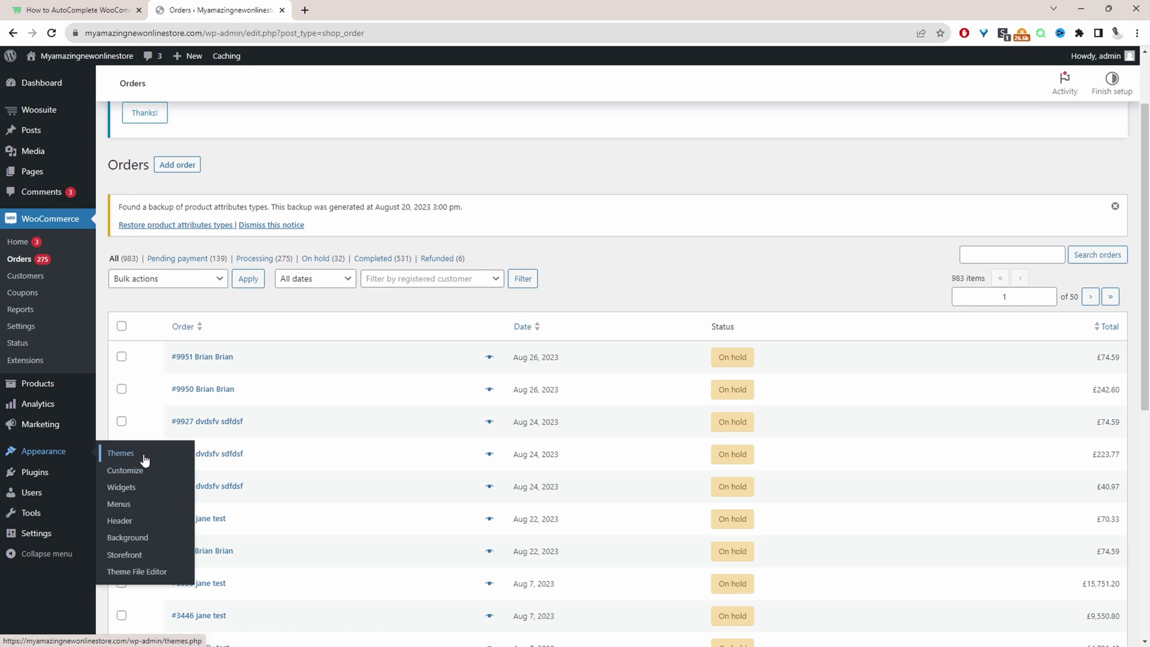
Step: Open Storefront's functions.php via Appearance > Themes and the Theme File Editor
click(143, 460)
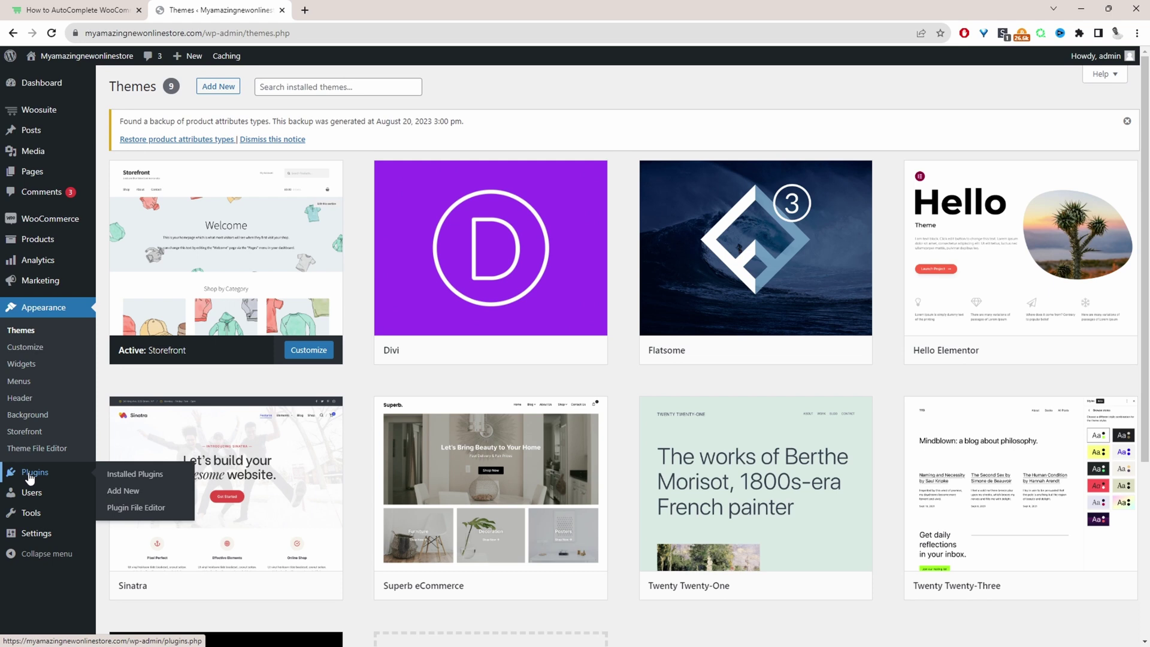
click(31, 452)
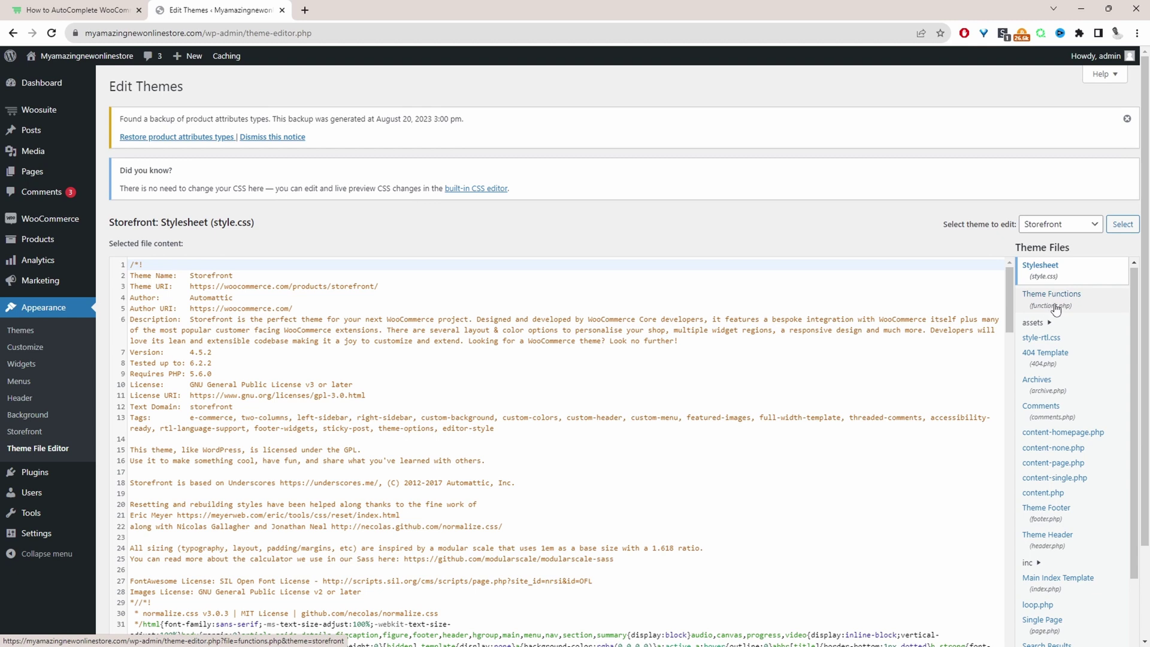
click(1052, 307)
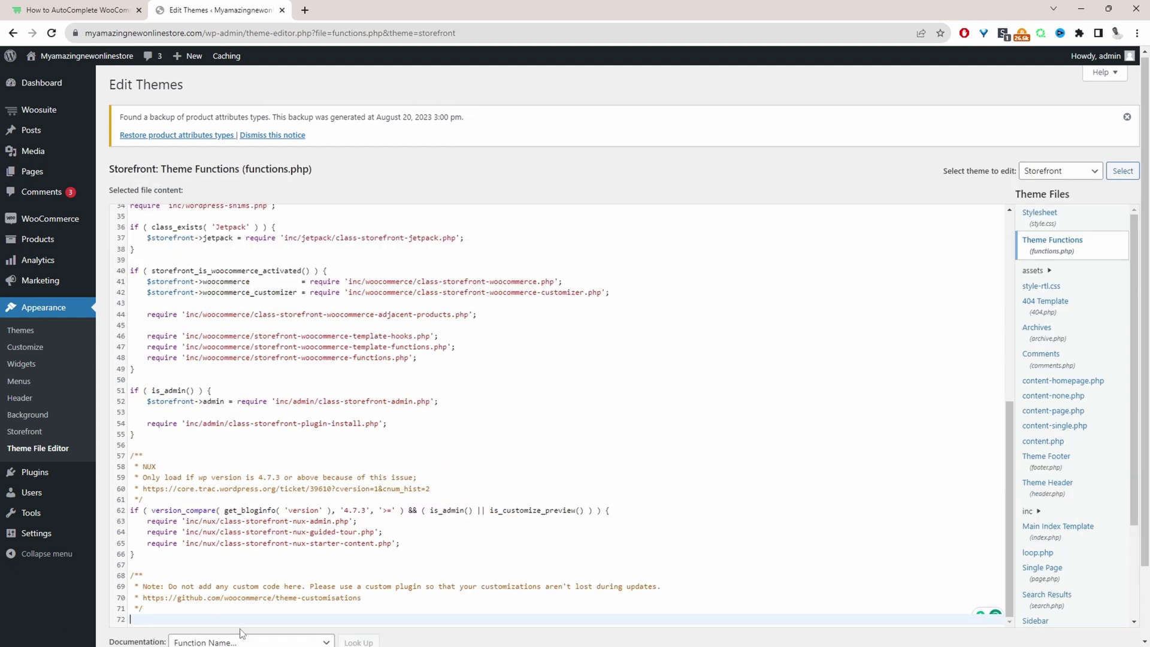
Step: Append a 'set orders as autocomplete' comment and paste the add_action hook line below it
key(Return)
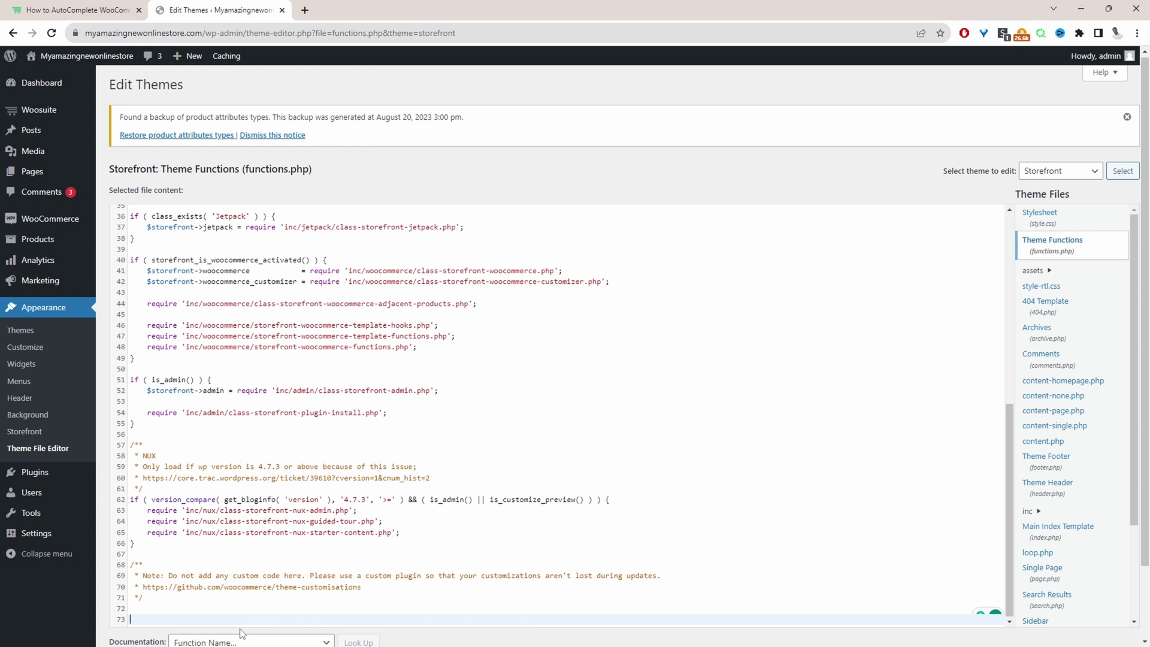
text(/)
text(*)
text(t orders as autocomplete)
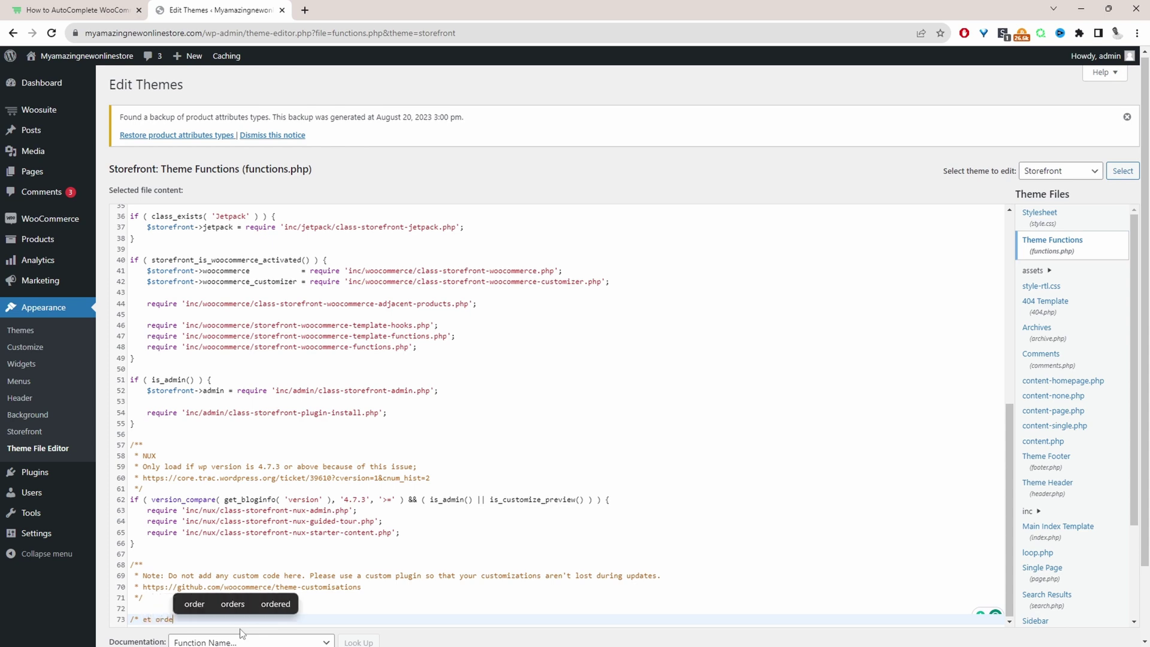
text(s)
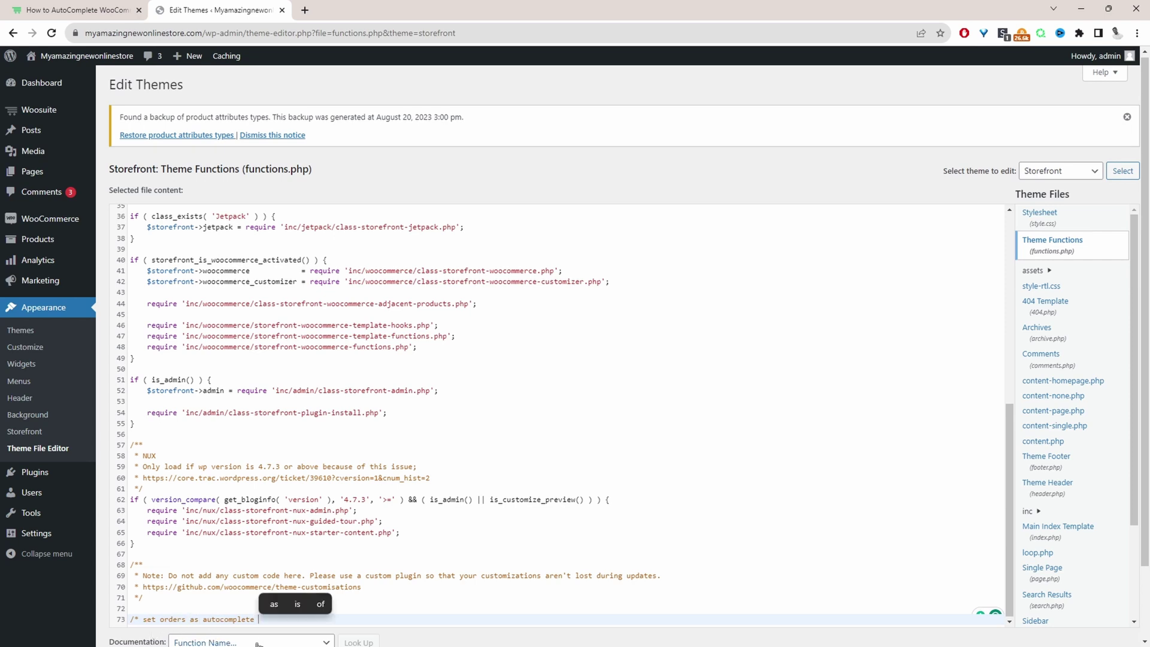
text( *)
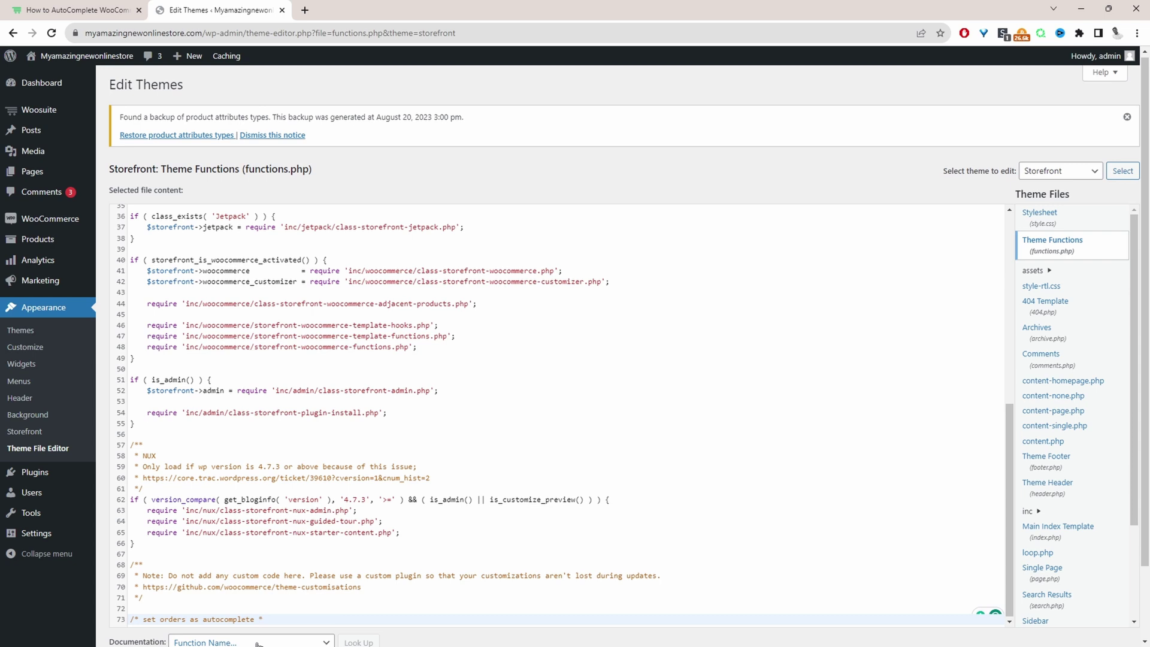
key(Return)
key(Return)
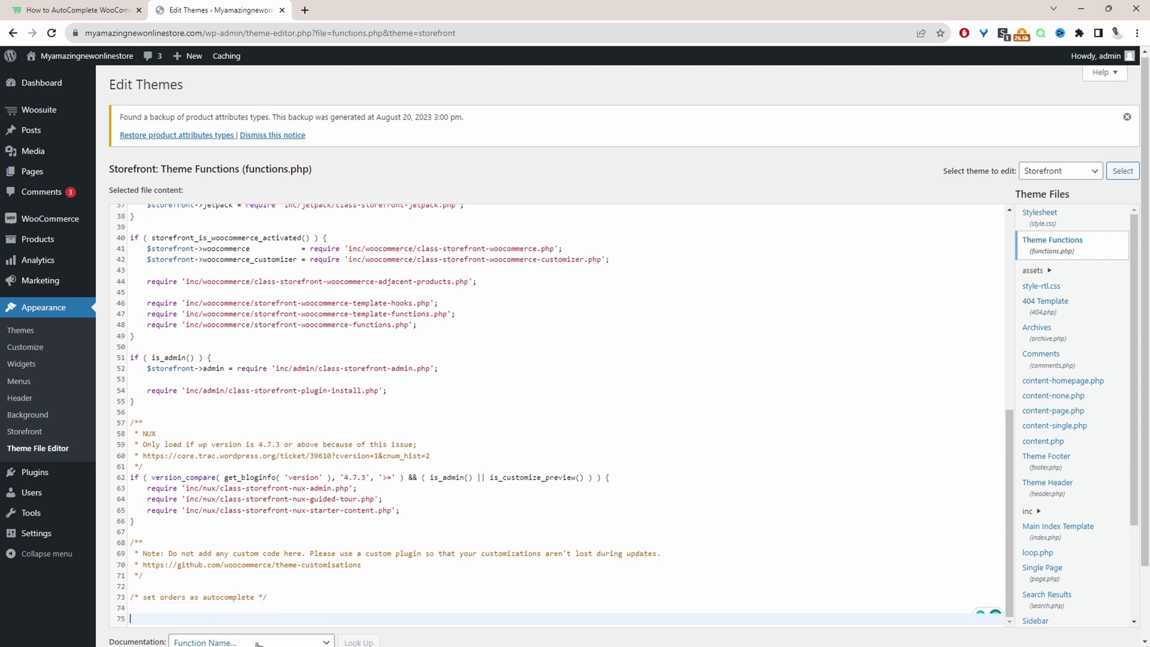
key(ctrl+v)
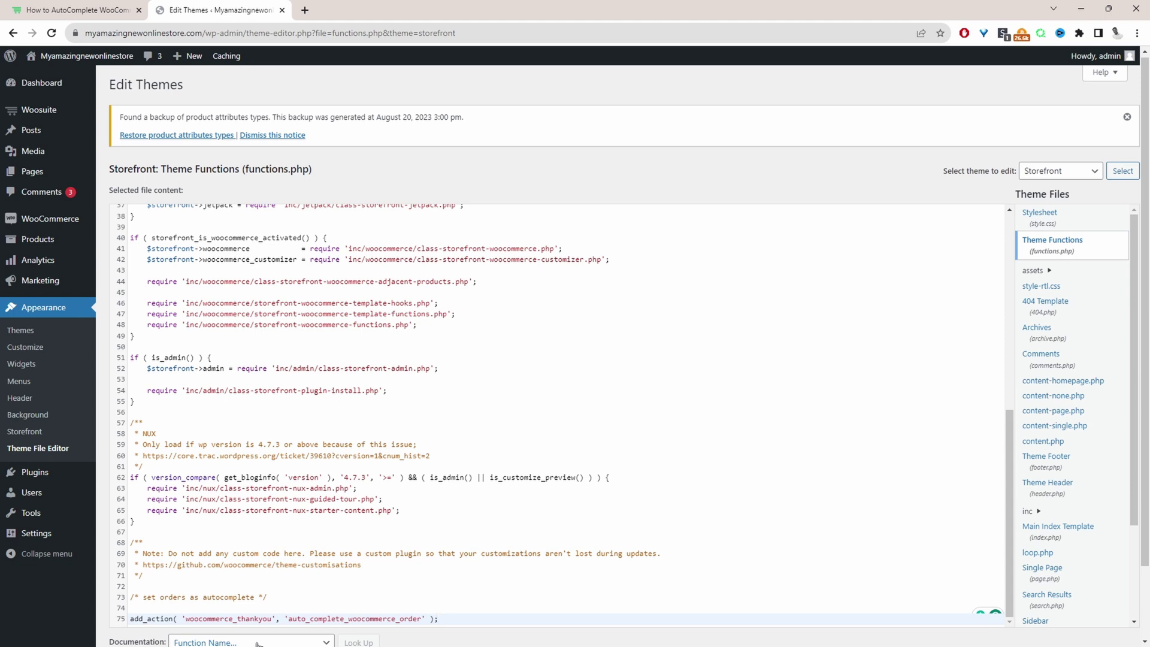
key(Return)
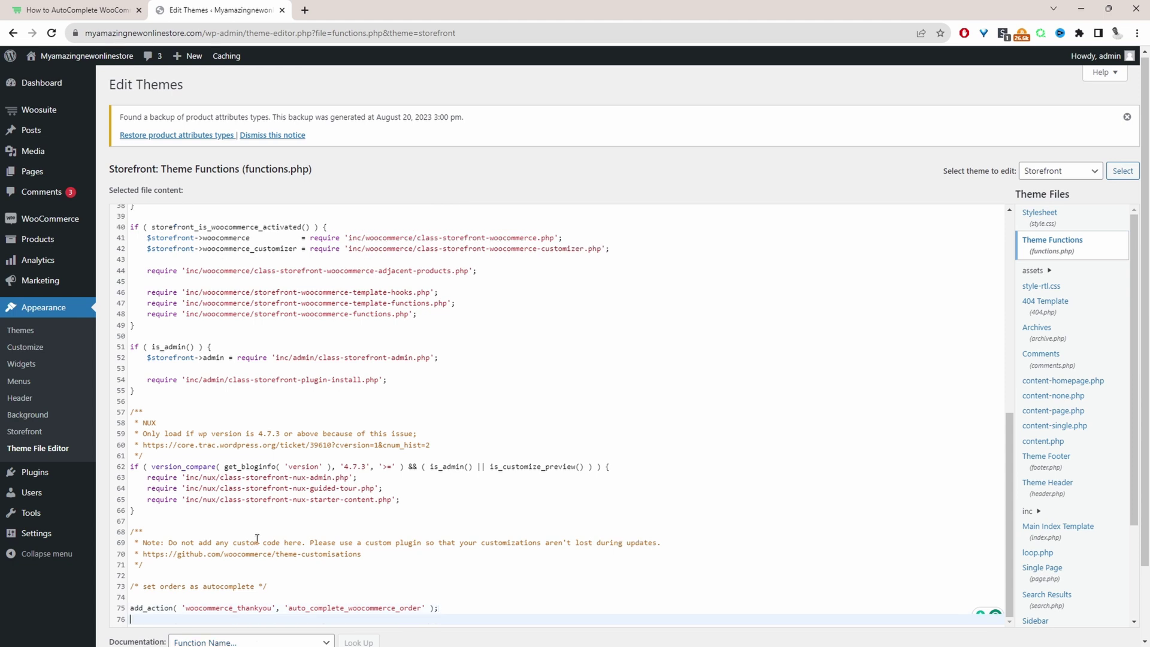
Step: Copy the auto_complete_woocommerce_order callback from the AOVUP post and paste it below the hook
scroll(257, 538, down, 2)
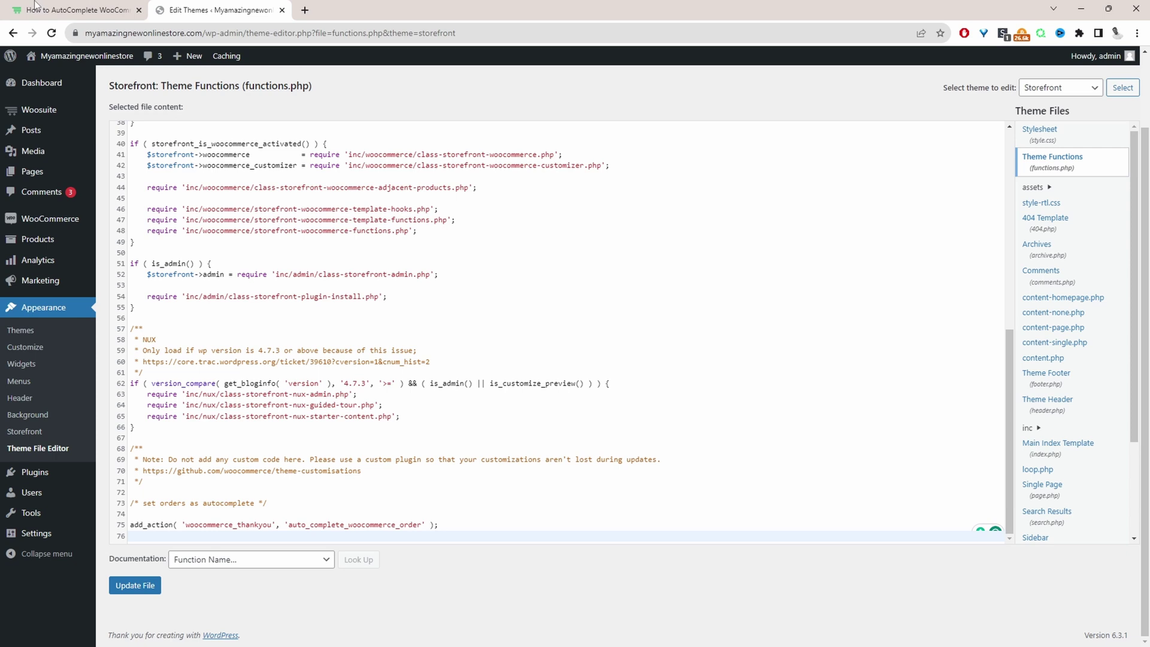
click(57, 17)
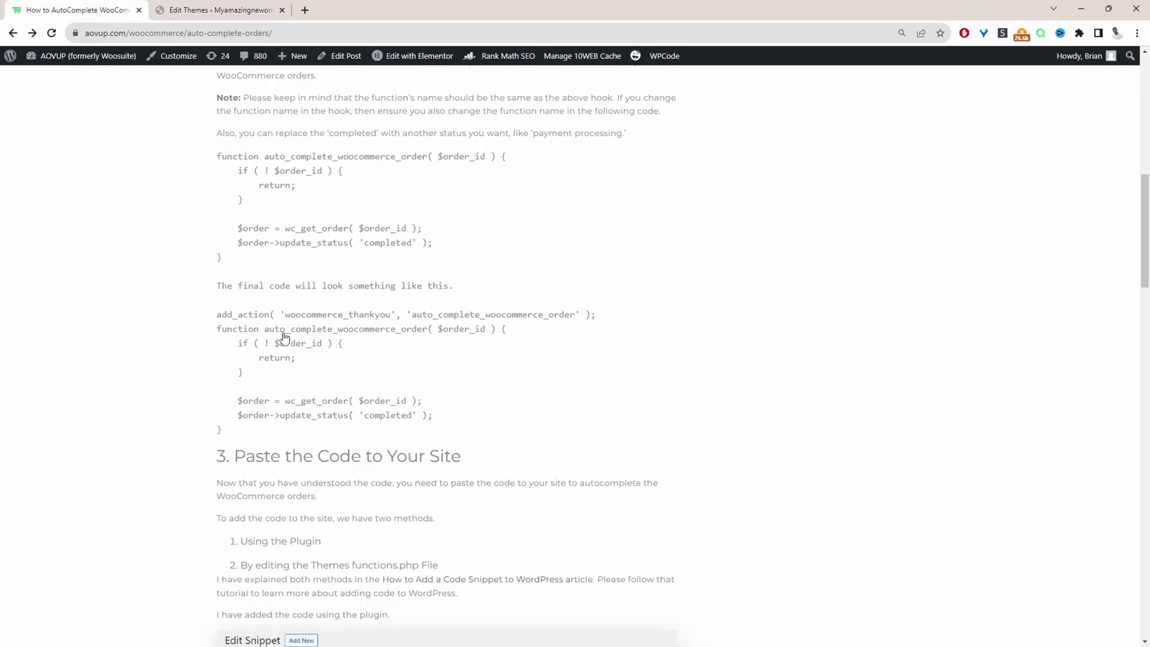
scroll(291, 373, up, 2)
mouse_move(223, 356)
mouse_down()
mouse_move(203, 305)
mouse_move(213, 256)
mouse_up()
key(ctrl+c)
scroll(292, 321, down, 2)
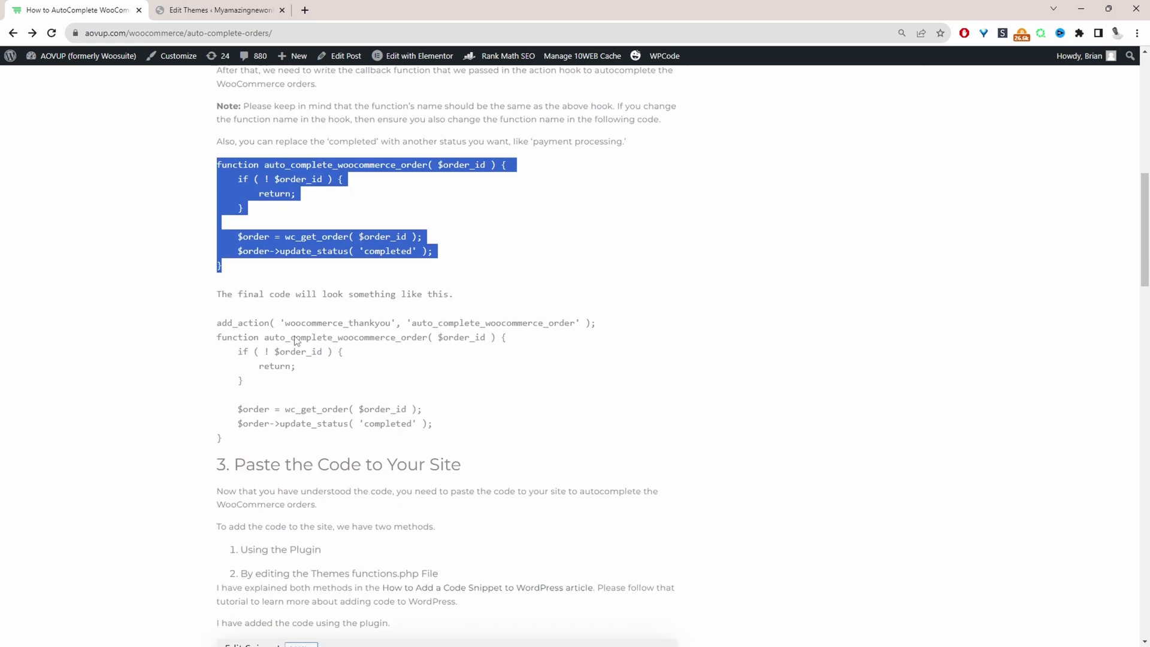
key(ctrl+Tab)
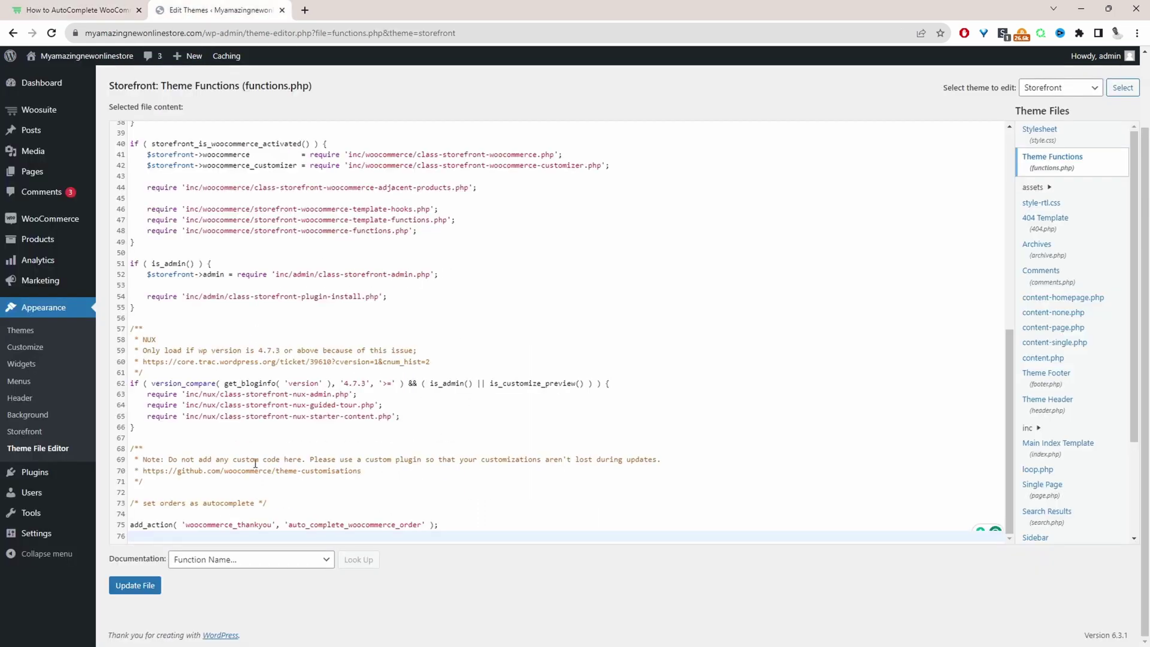
key(ctrl+v)
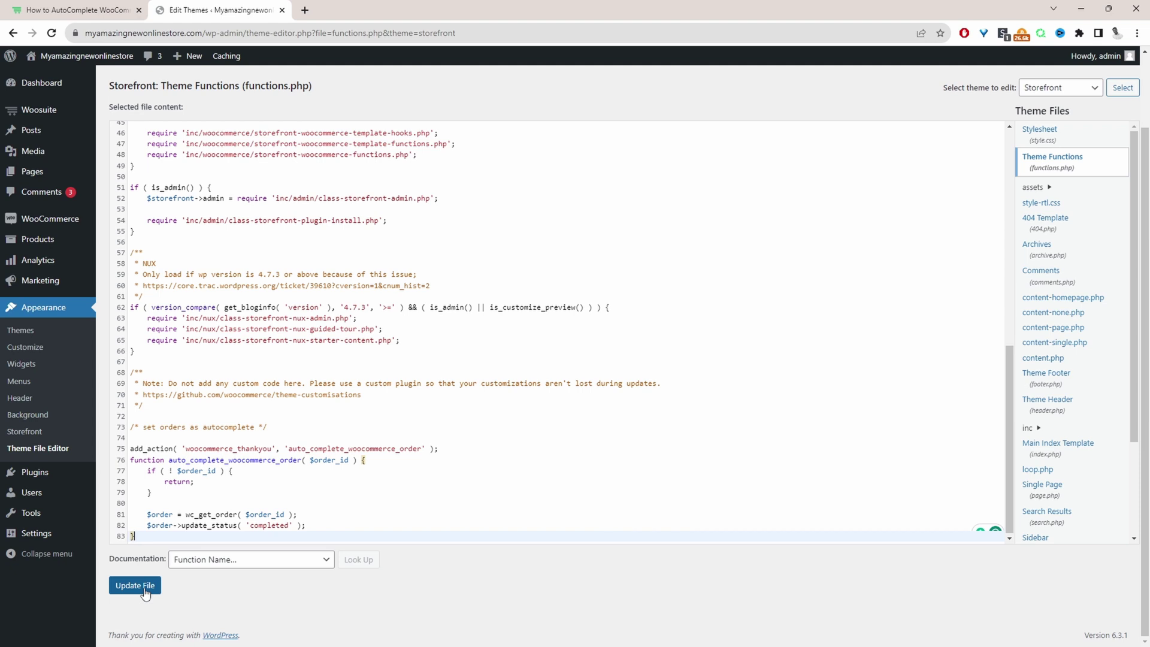
Step: Save the edited Storefront functions.php with Update File
click(144, 591)
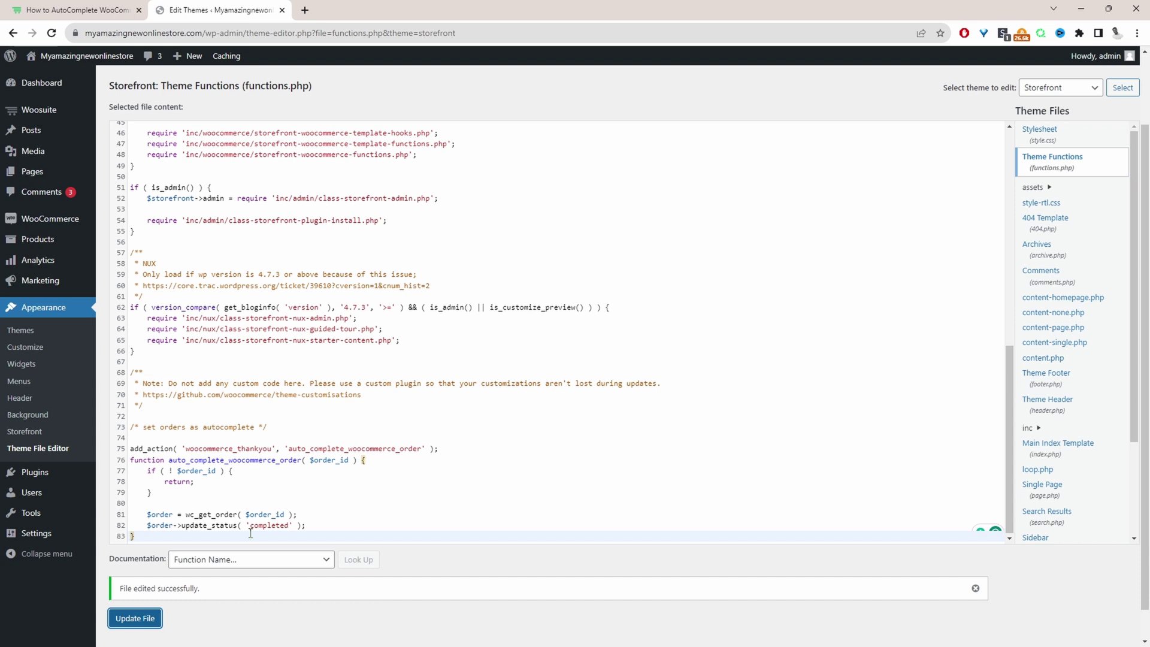
mouse_move(87, 55)
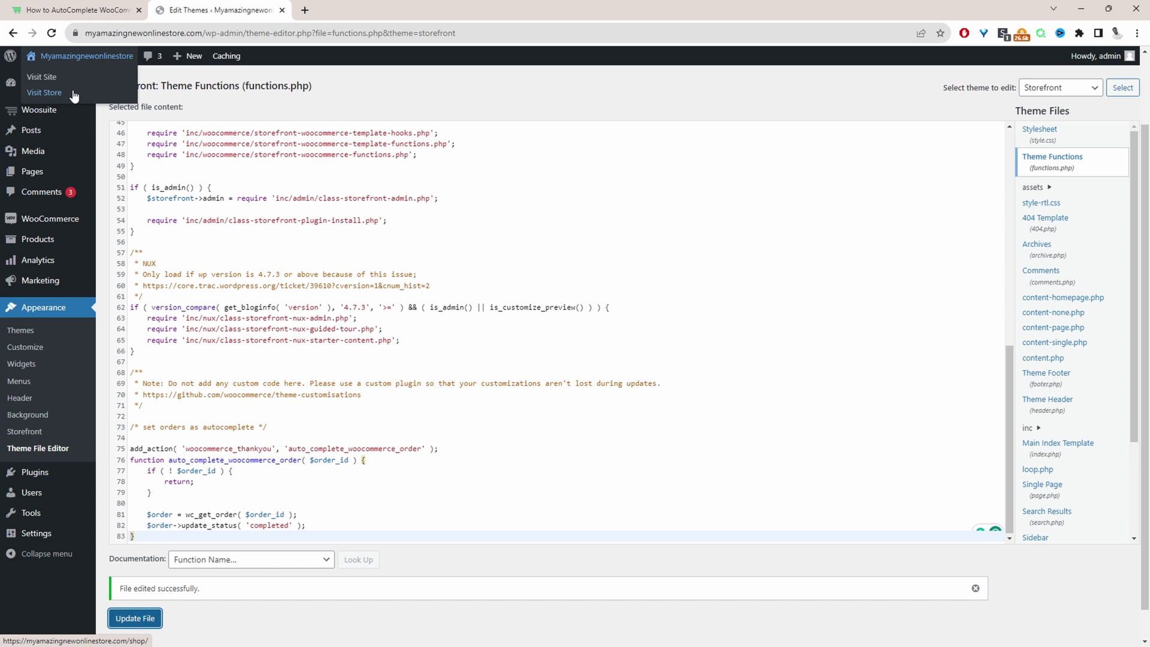
middle_click(73, 95)
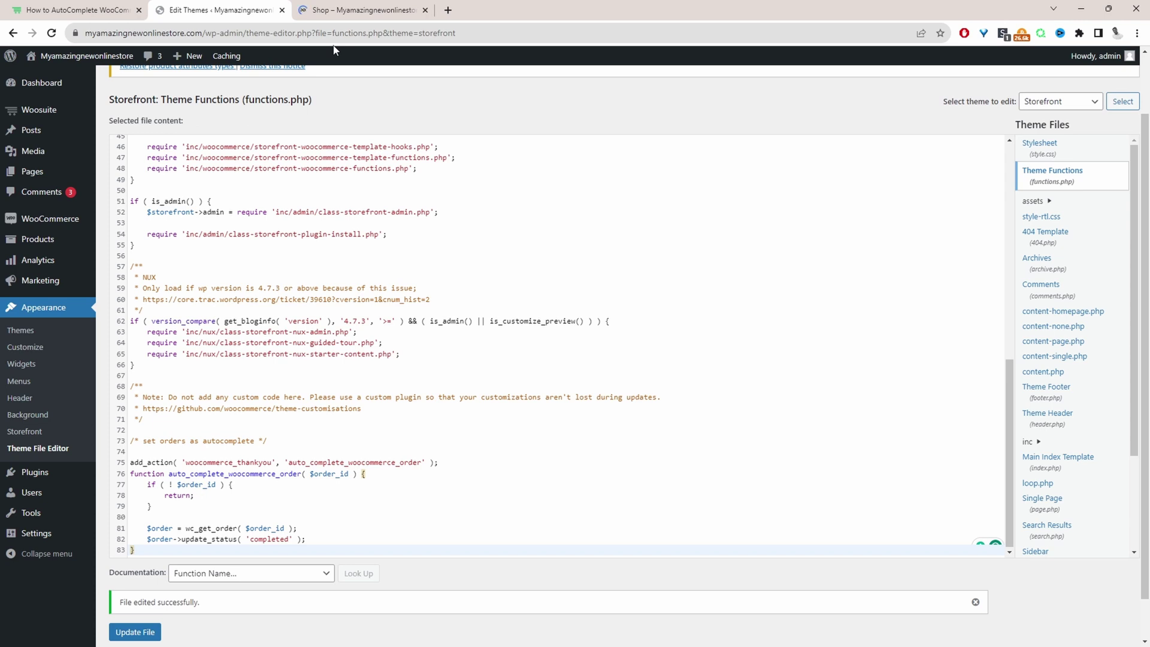
click(359, 11)
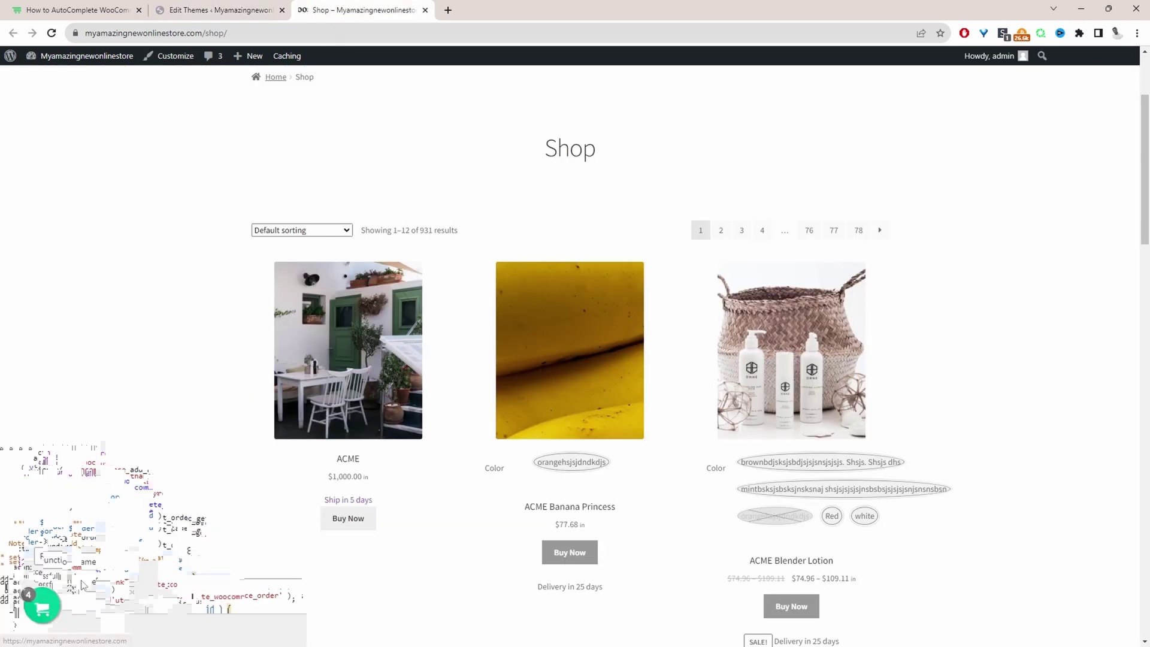
click(50, 607)
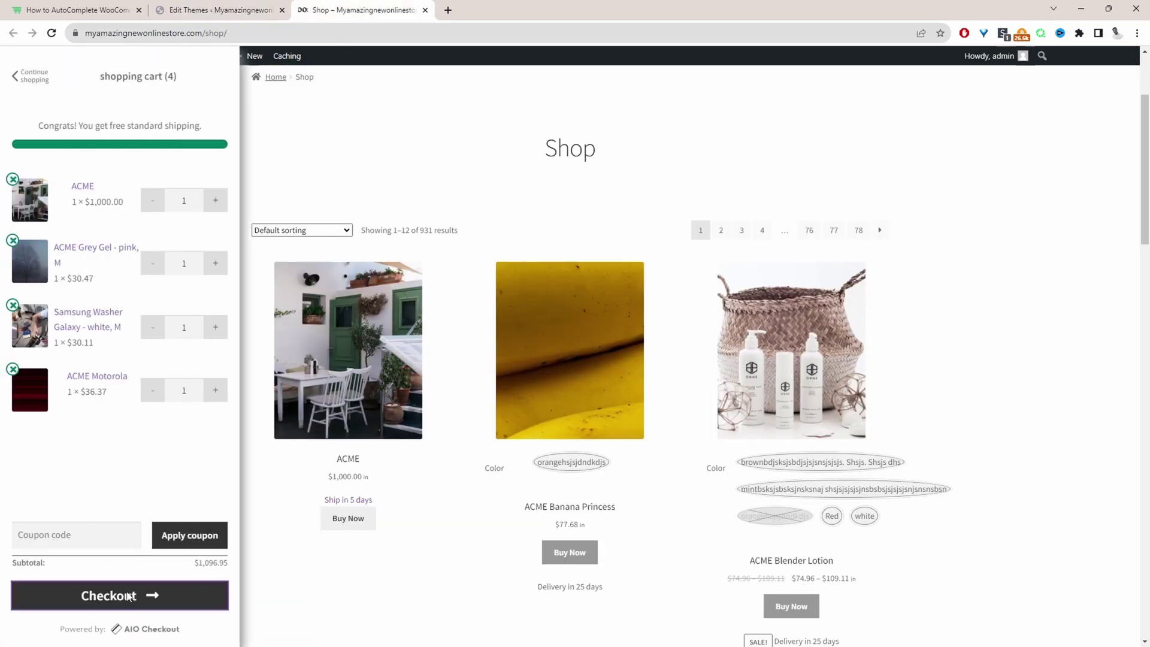
click(102, 595)
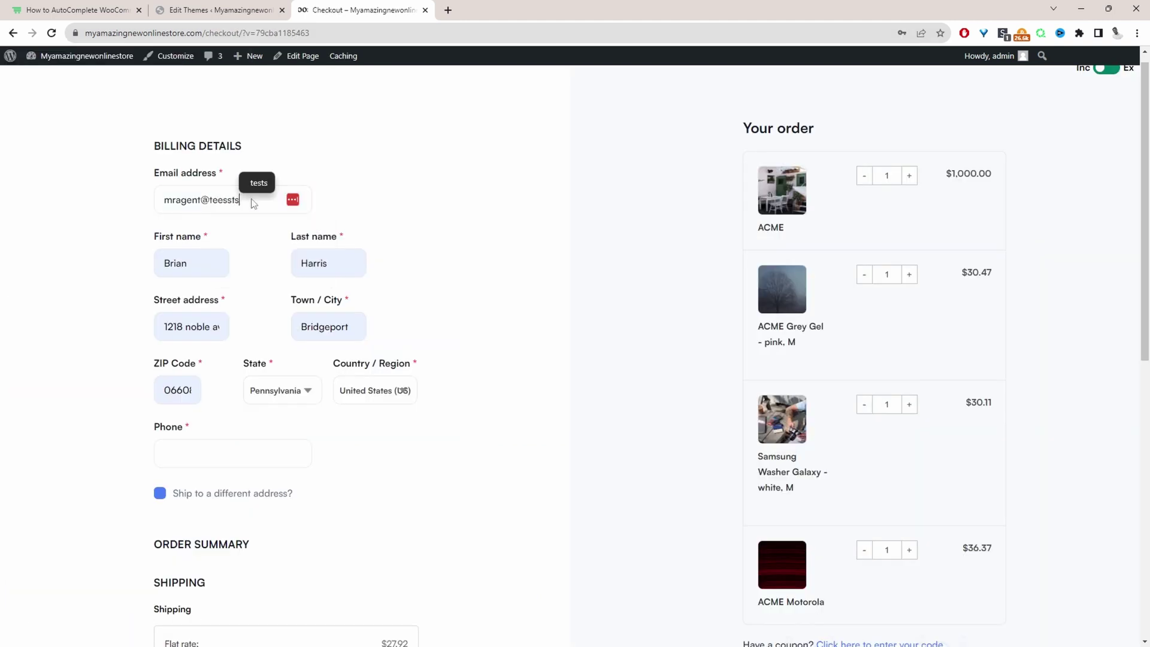
key(Tab)
scroll(408, 485, down, 10)
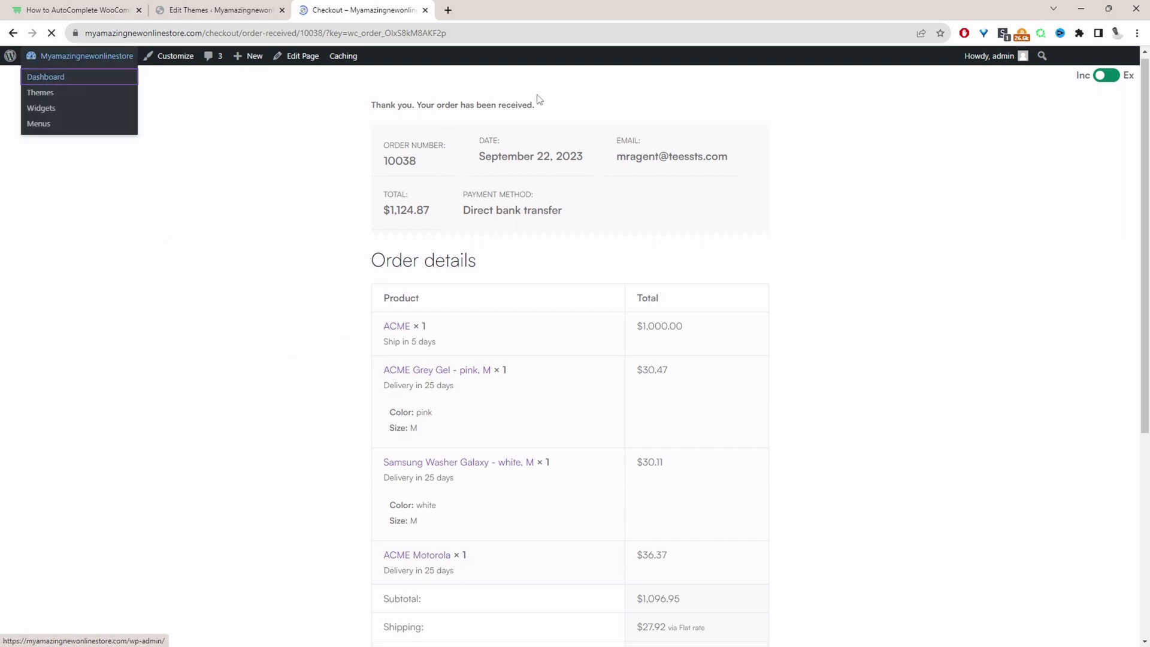
Step: Check the WooCommerce Orders list to confirm order 10038 is marked Completed
drag(424, 157, 378, 174)
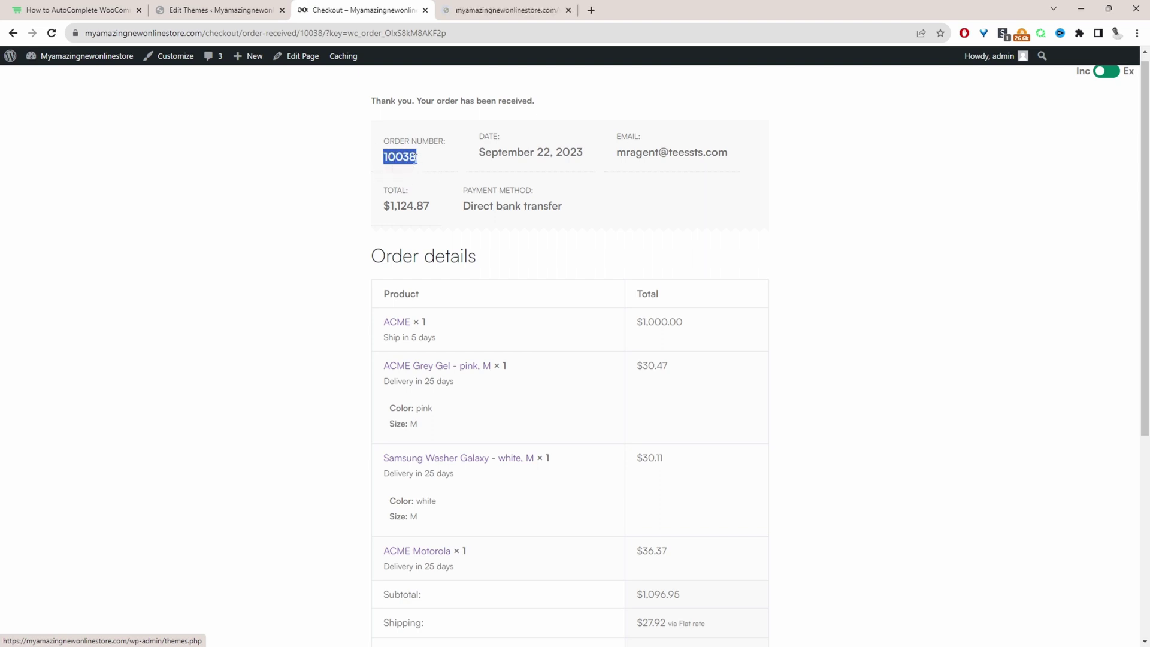
click(503, 10)
mouse_move(49, 261)
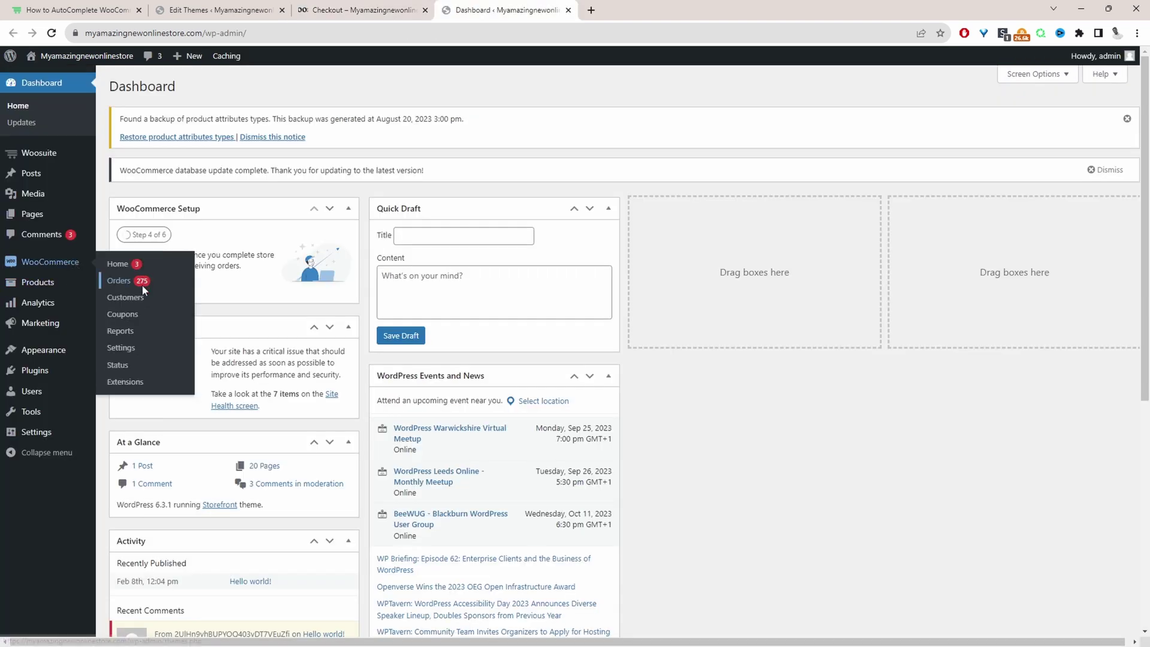
click(142, 285)
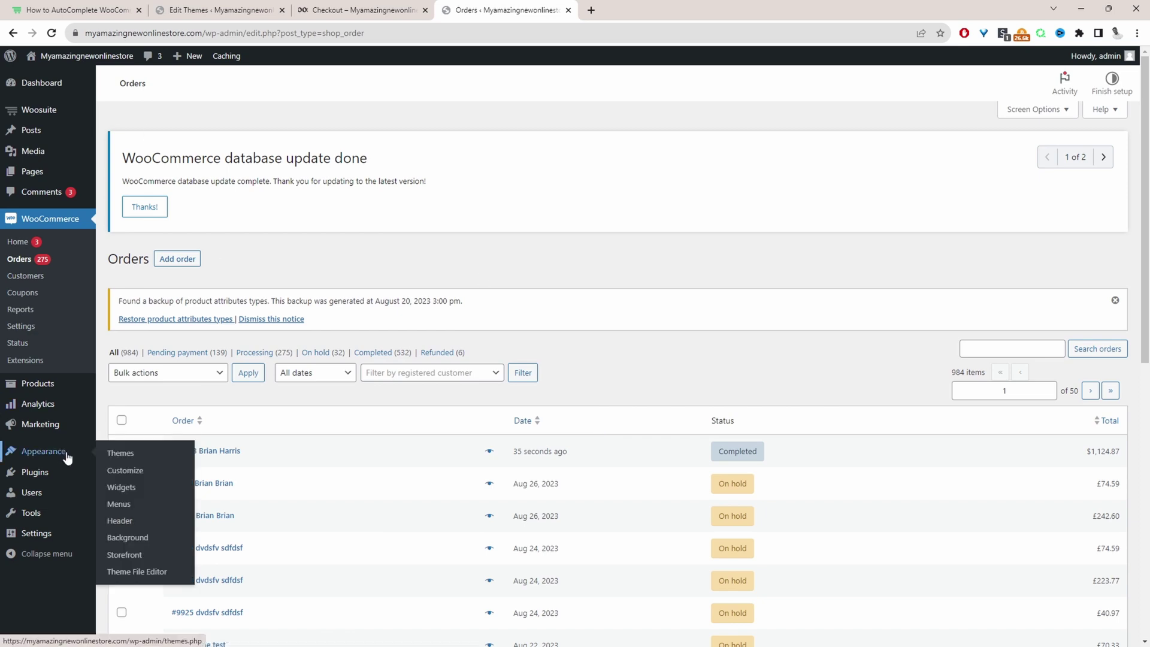
Step: Delete the auto-complete snippet from Storefront functions.php and save the file again
mouse_move(44, 350)
click(153, 572)
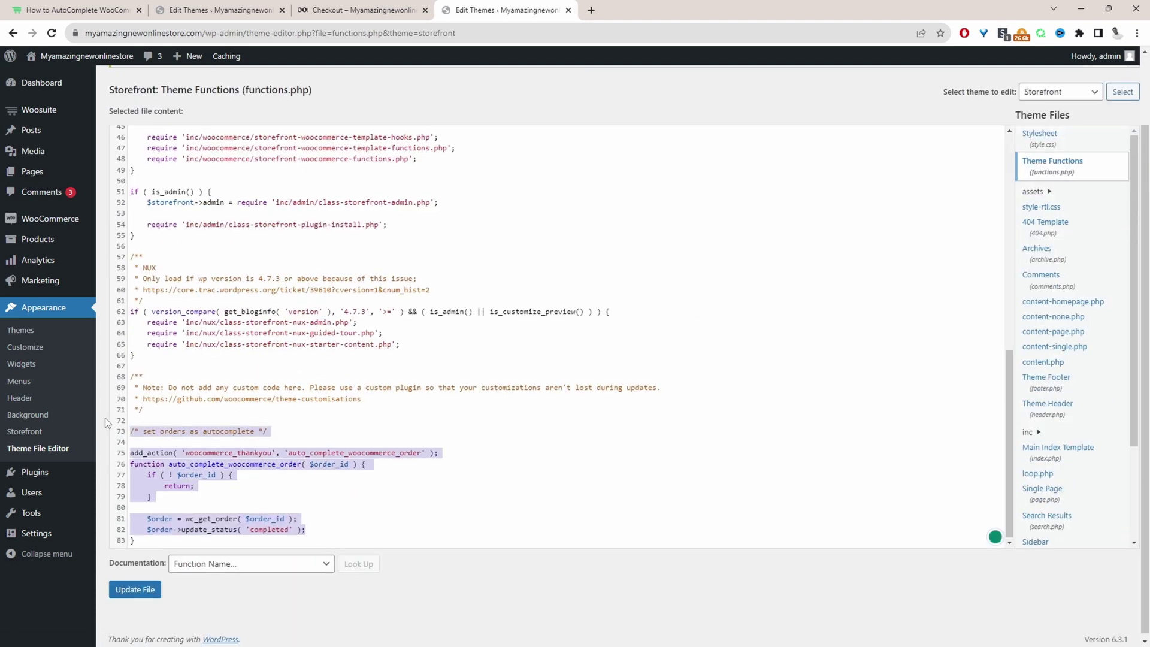
key(Delete)
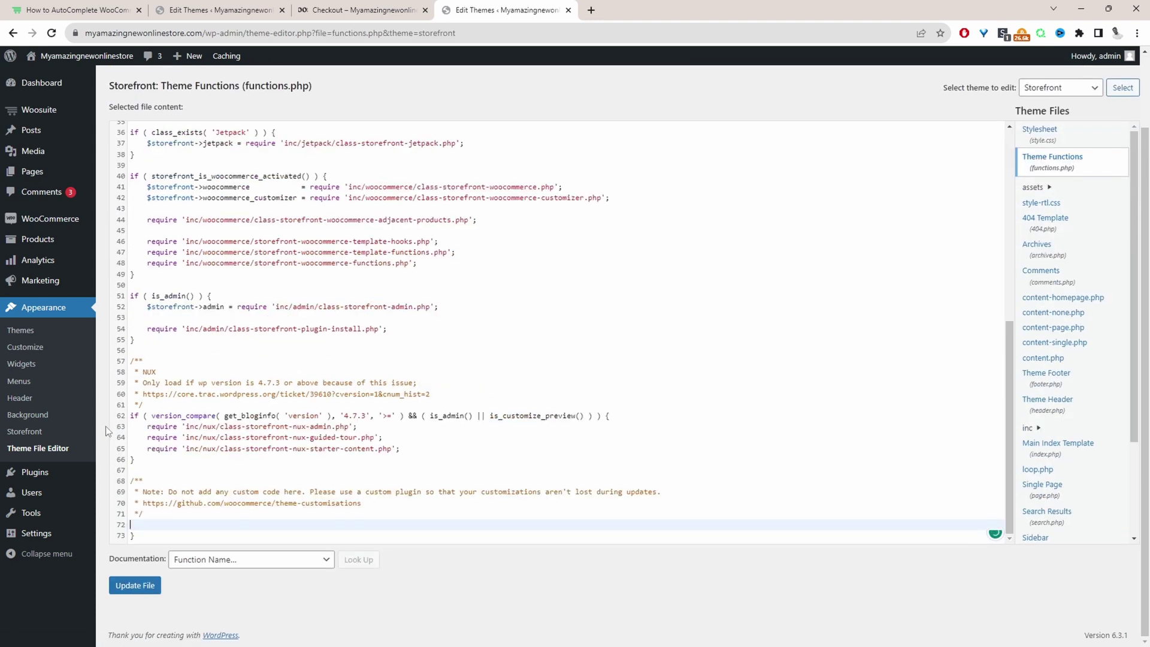
click(129, 586)
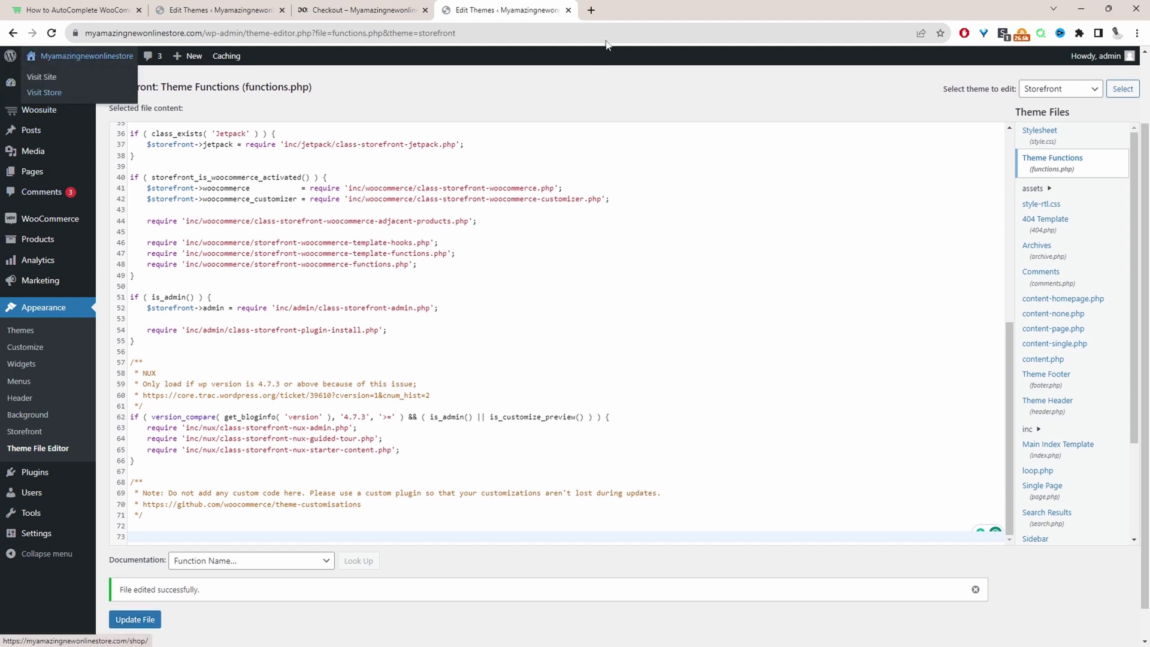
Step: Buy the ACME Banana Princess with a chosen colour as order 10039 ($84.66), then open the dashboard
click(111, 81)
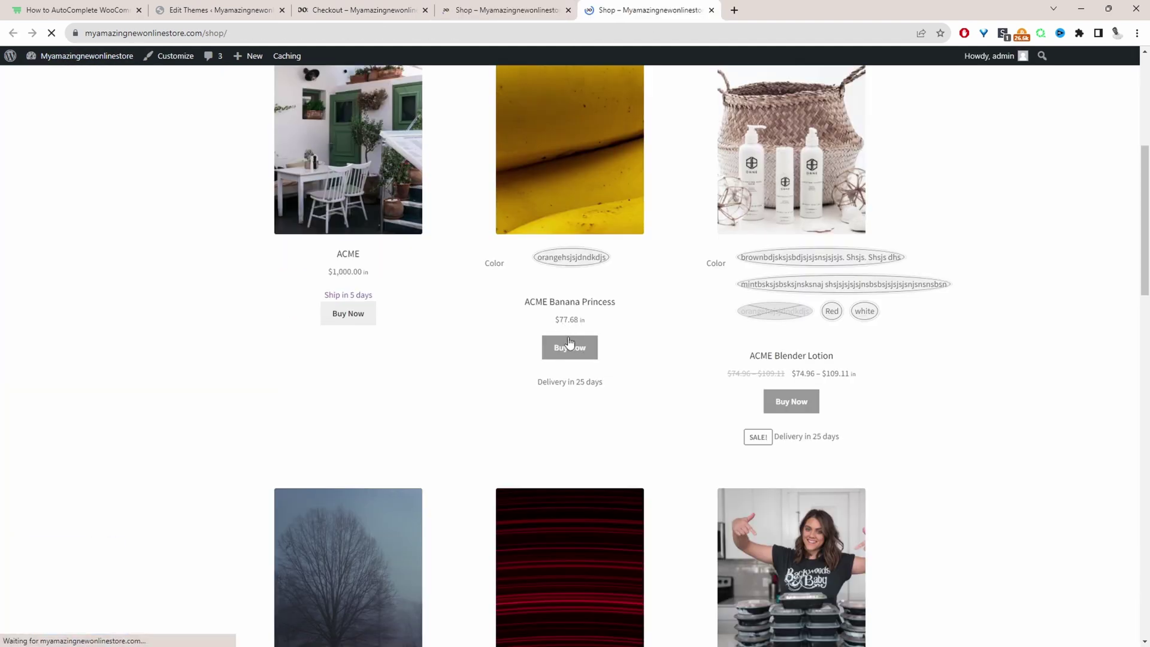
click(560, 350)
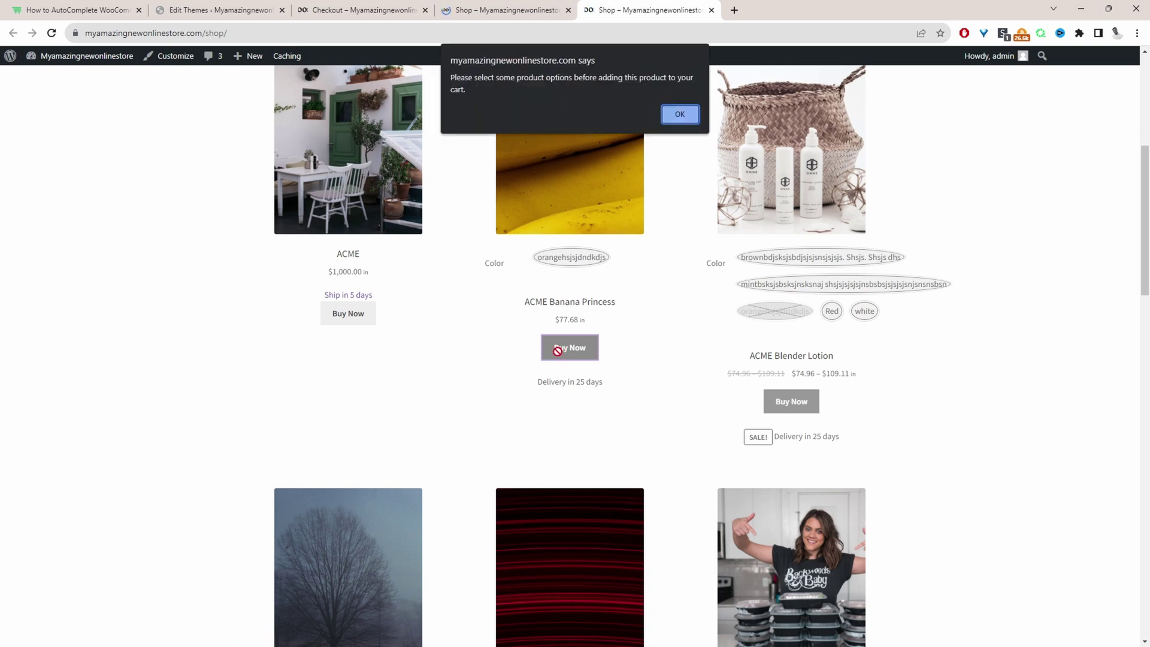
key(Return)
click(572, 258)
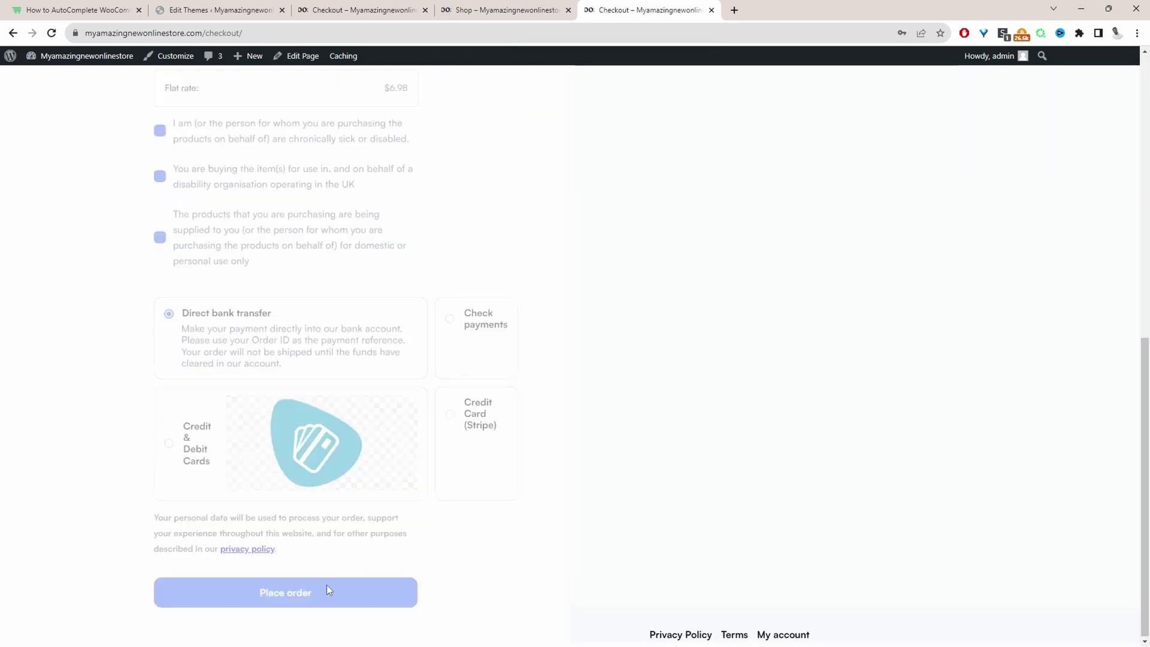
click(326, 585)
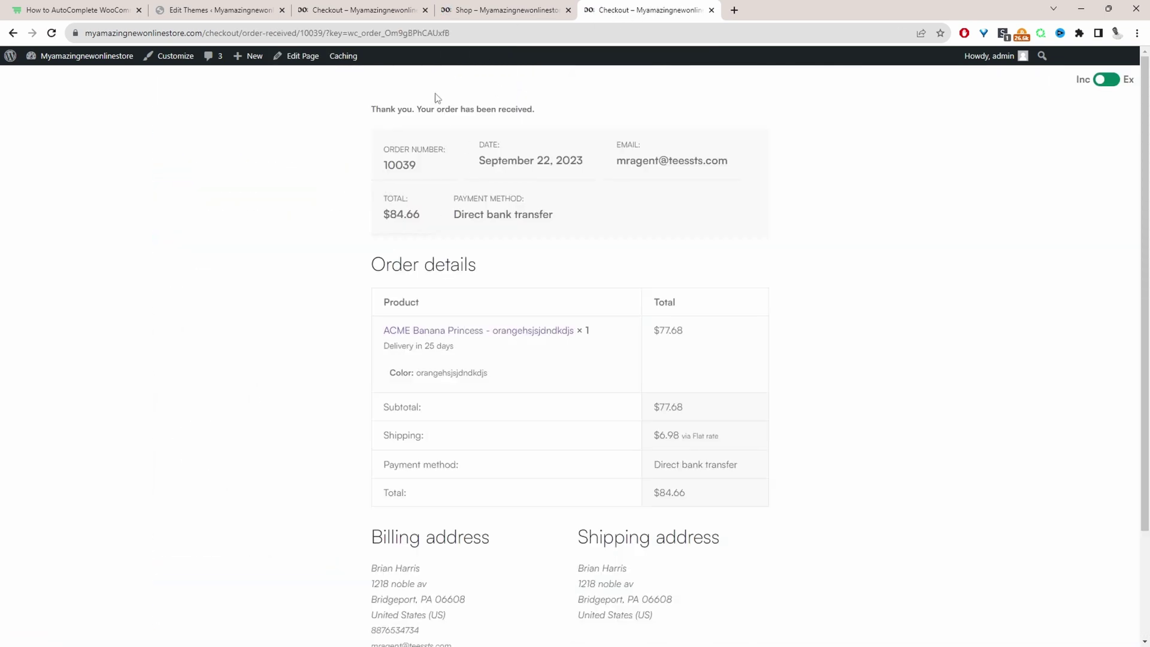
mouse_move(87, 56)
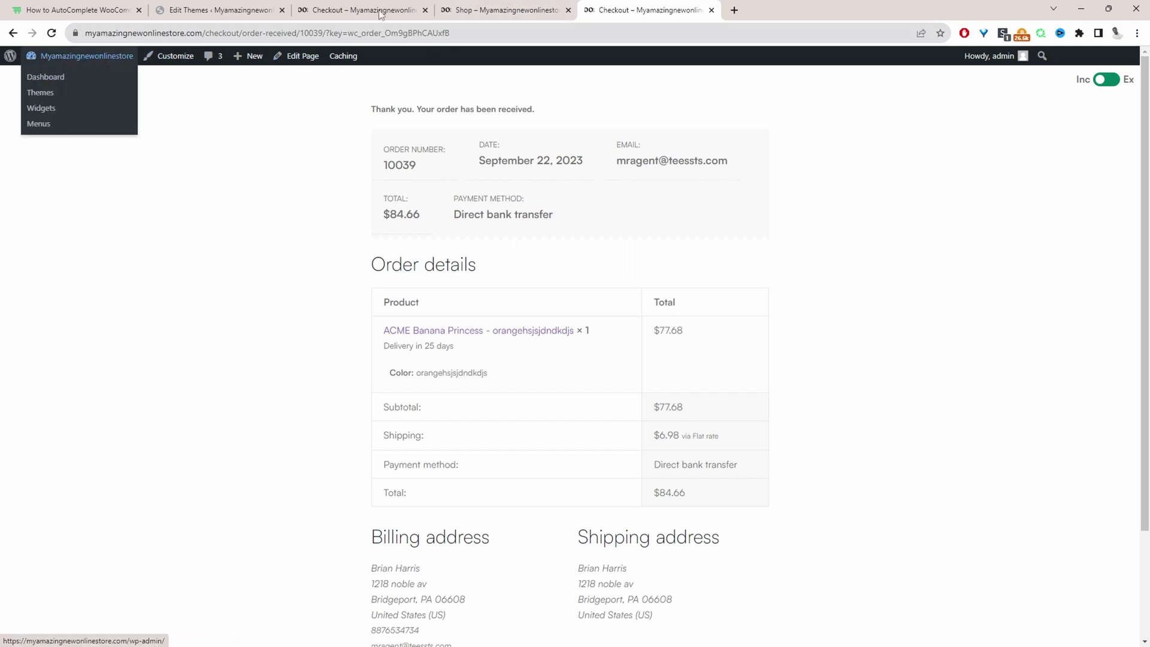
click(89, 76)
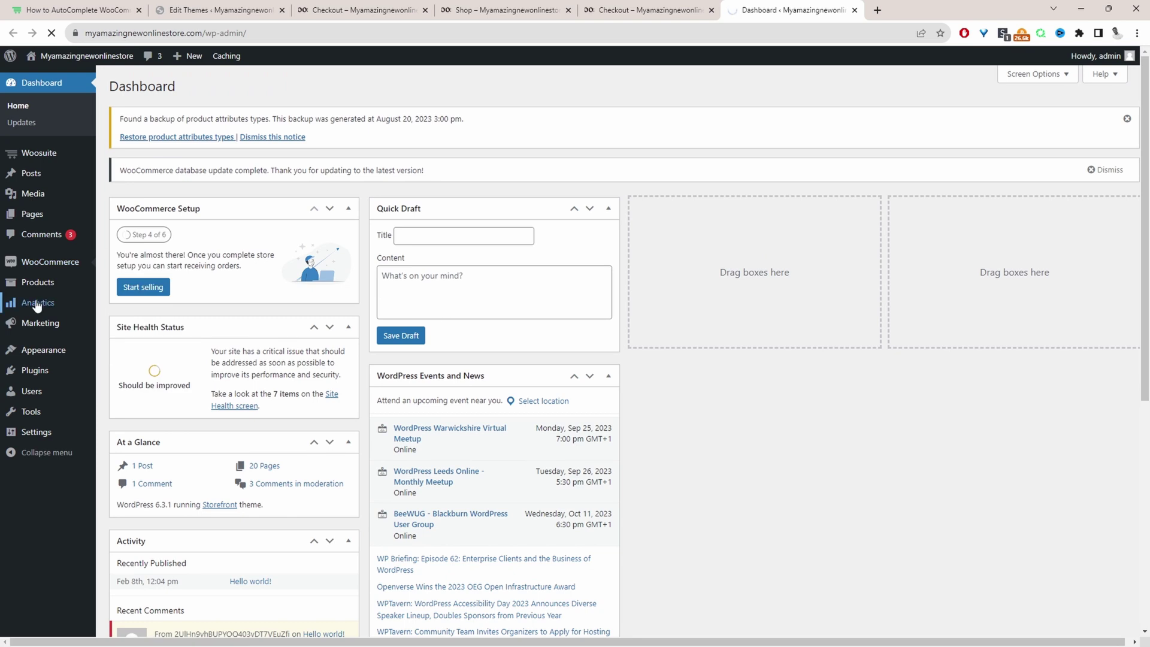